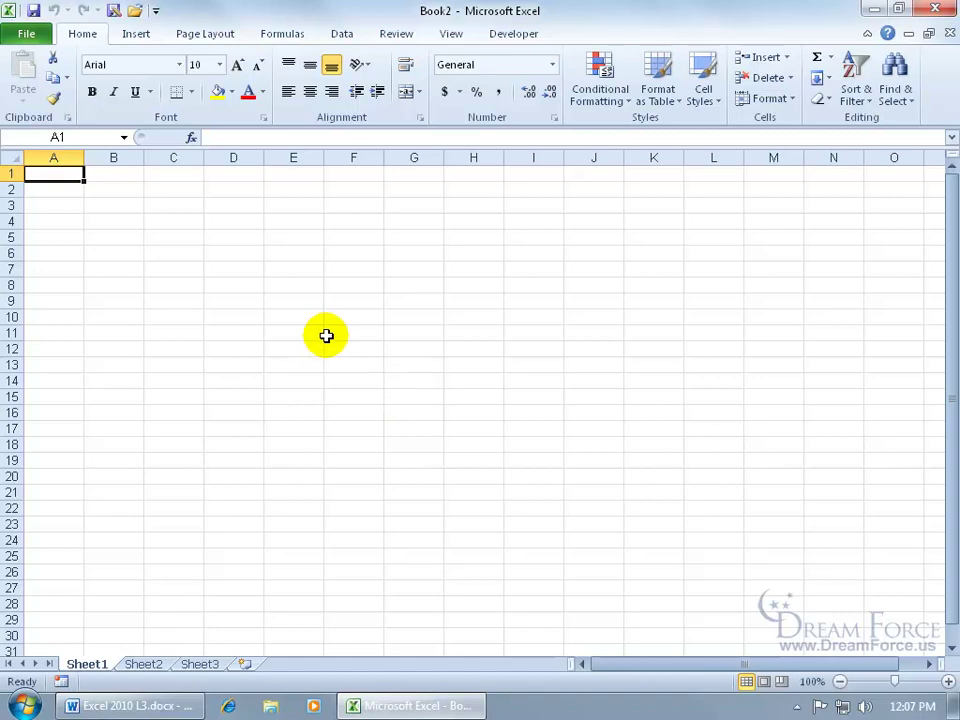
Step: Import the MSN MoneyCentral Investor Currency Rates existing connection into the worksheet at cell A1 and refresh the imported data
{"action": "left_click", "coordinate": [336, 33]}
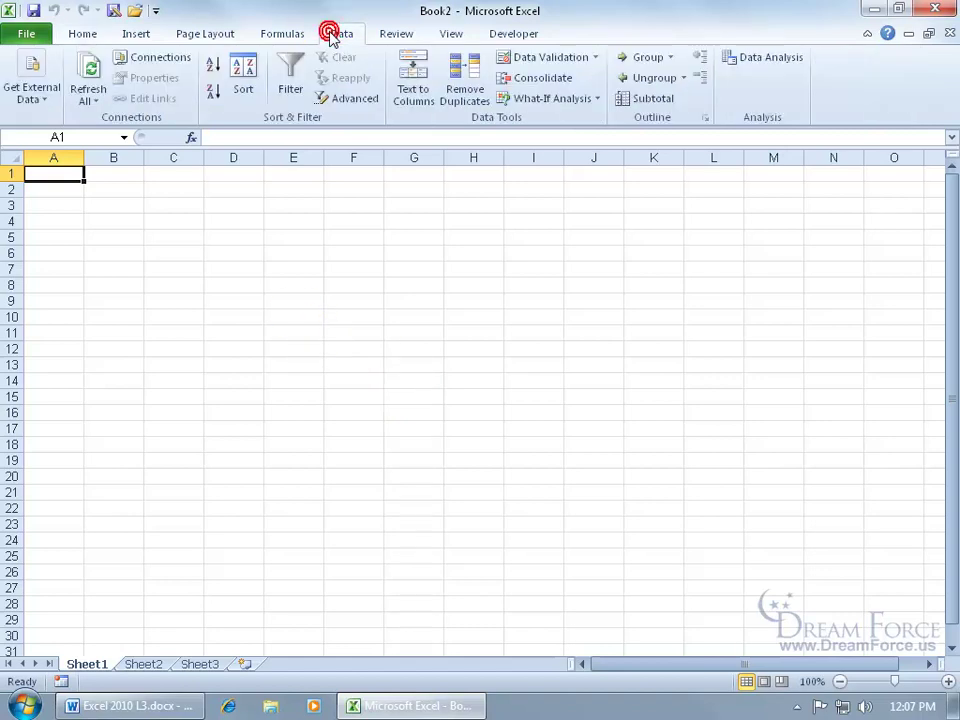
{"action": "left_click", "coordinate": [30, 92]}
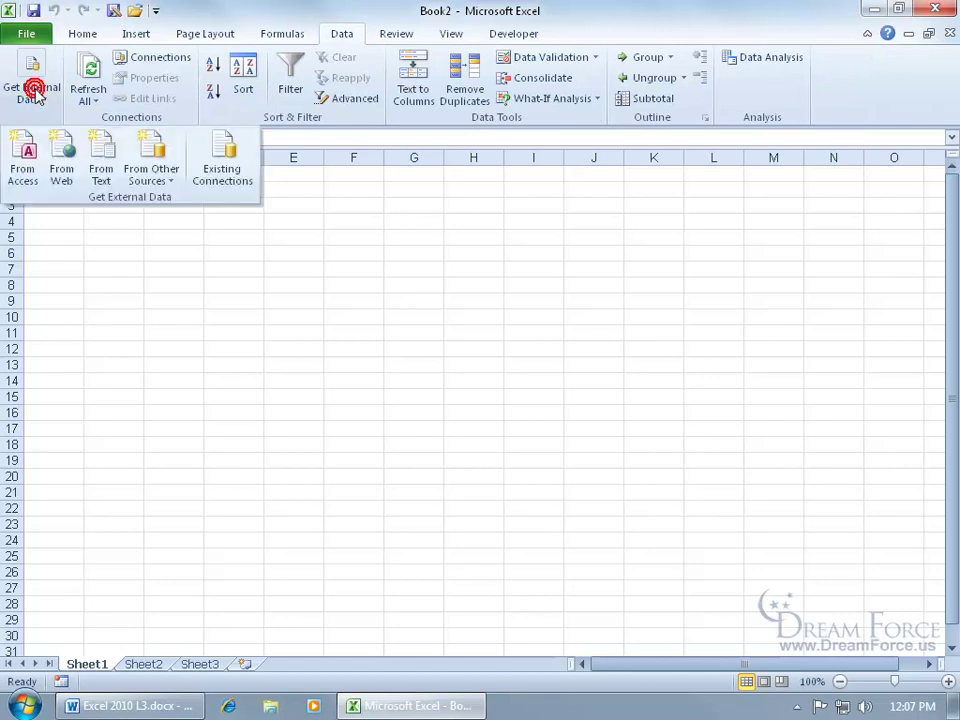
{"action": "left_click", "coordinate": [226, 160]}
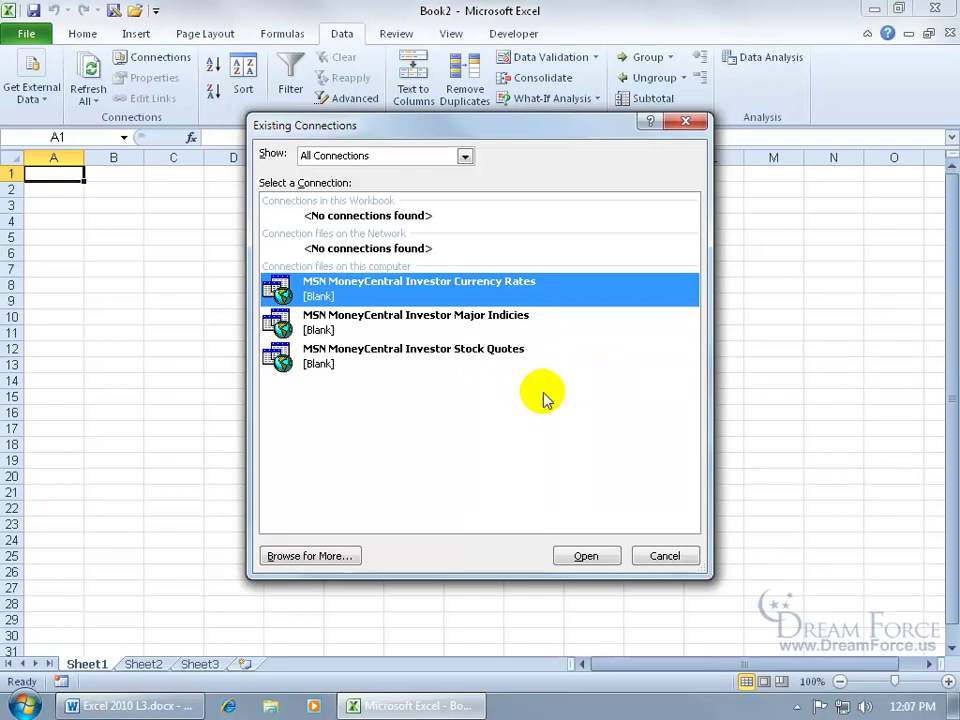
{"action": "double_click", "coordinate": [440, 292]}
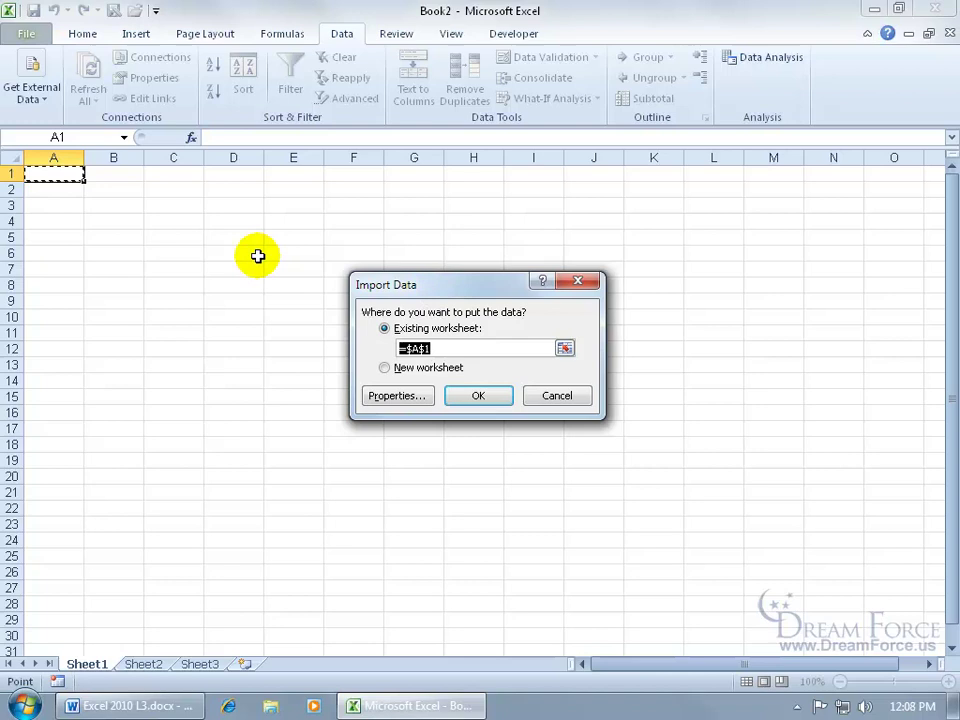
{"action": "left_click", "coordinate": [477, 398]}
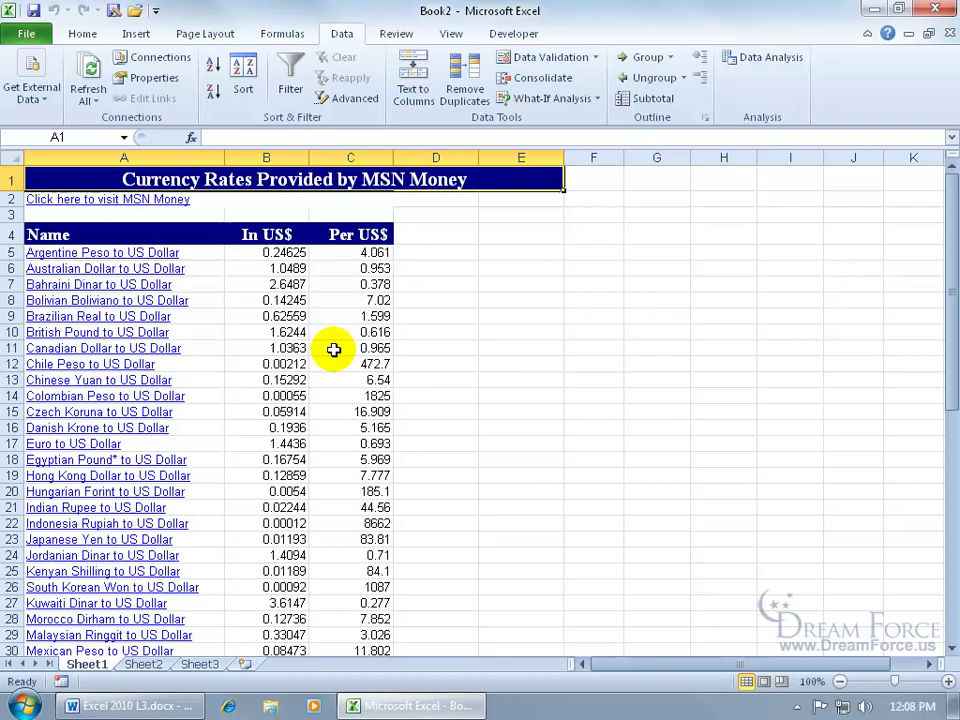
{"action": "right_click", "coordinate": [190, 332]}
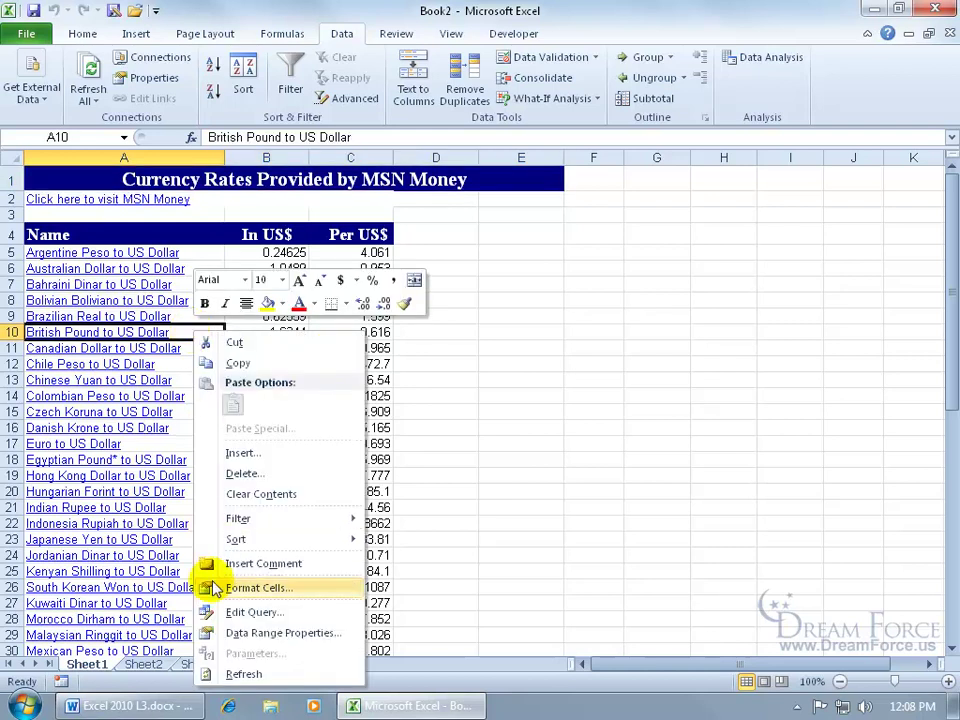
{"action": "left_click", "coordinate": [240, 673]}
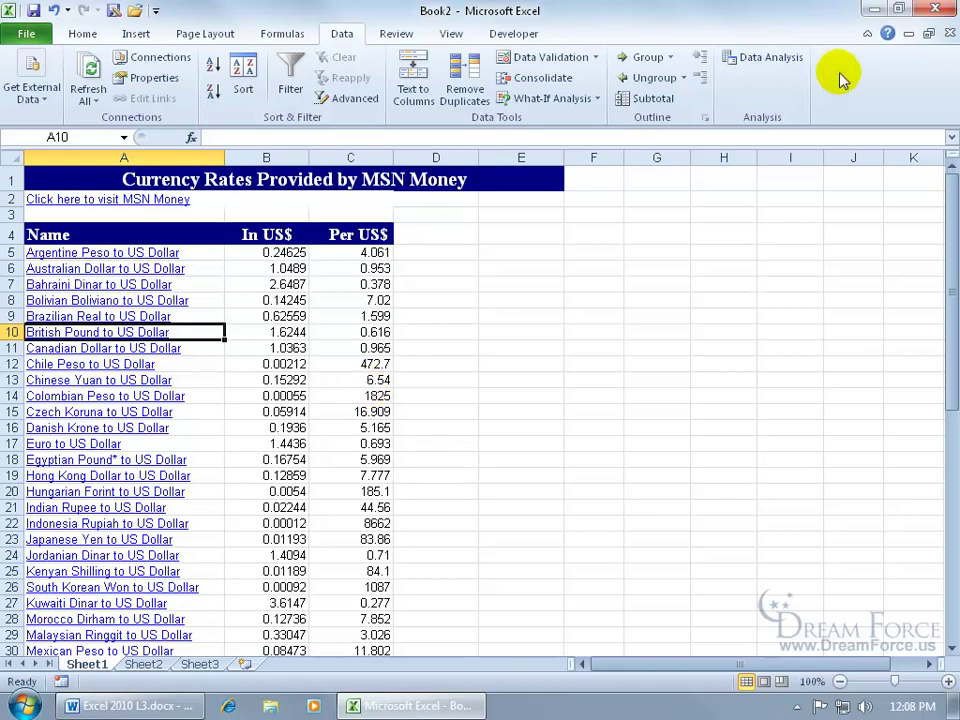
Step: Close the currency rates workbook without saving and create a new blank workbook
{"action": "left_click", "coordinate": [946, 32]}
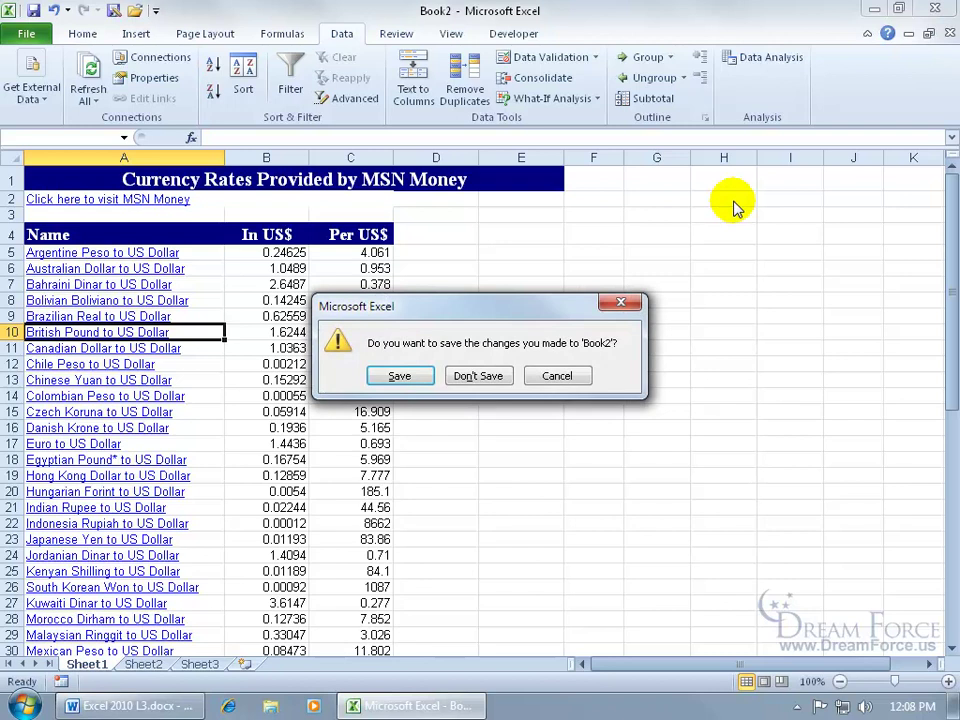
{"action": "left_click", "coordinate": [477, 376]}
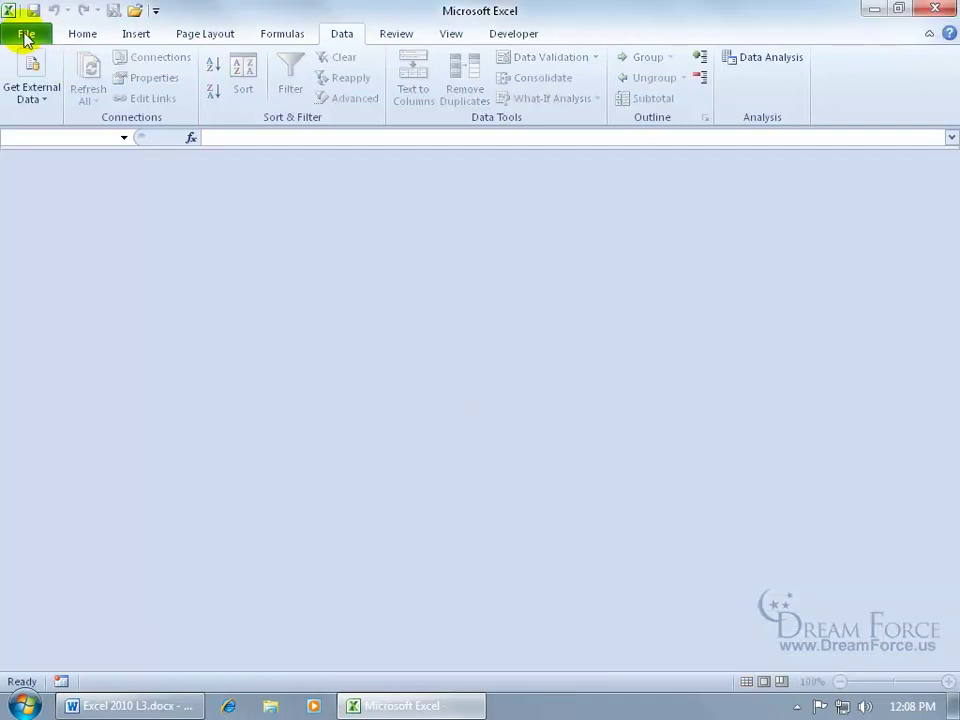
{"action": "left_click", "coordinate": [26, 36]}
{"action": "left_click", "coordinate": [40, 245]}
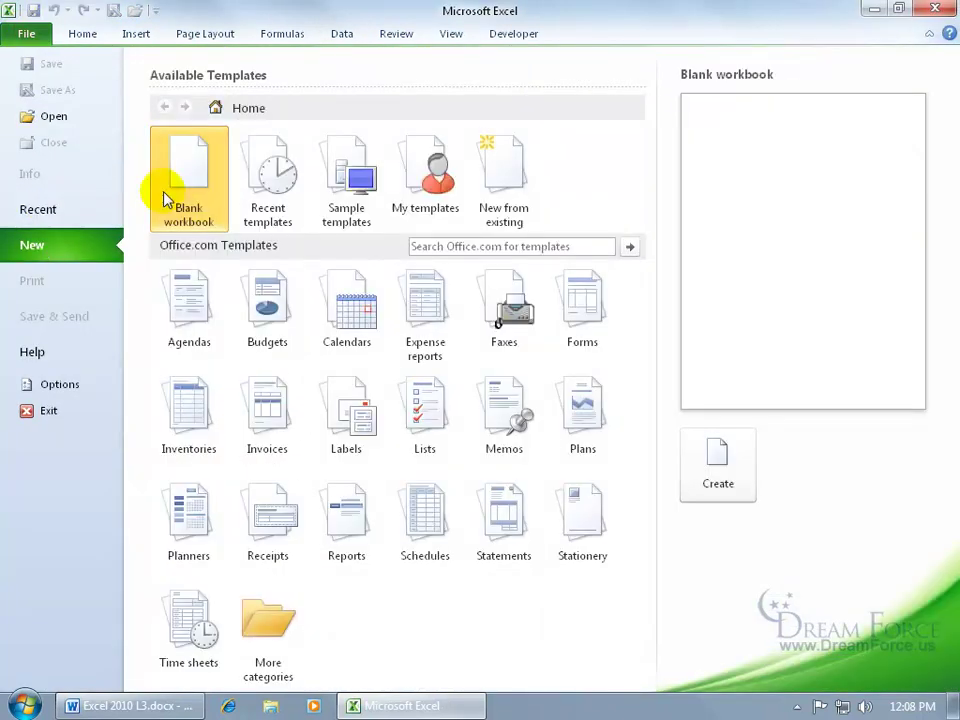
{"action": "double_click", "coordinate": [187, 180]}
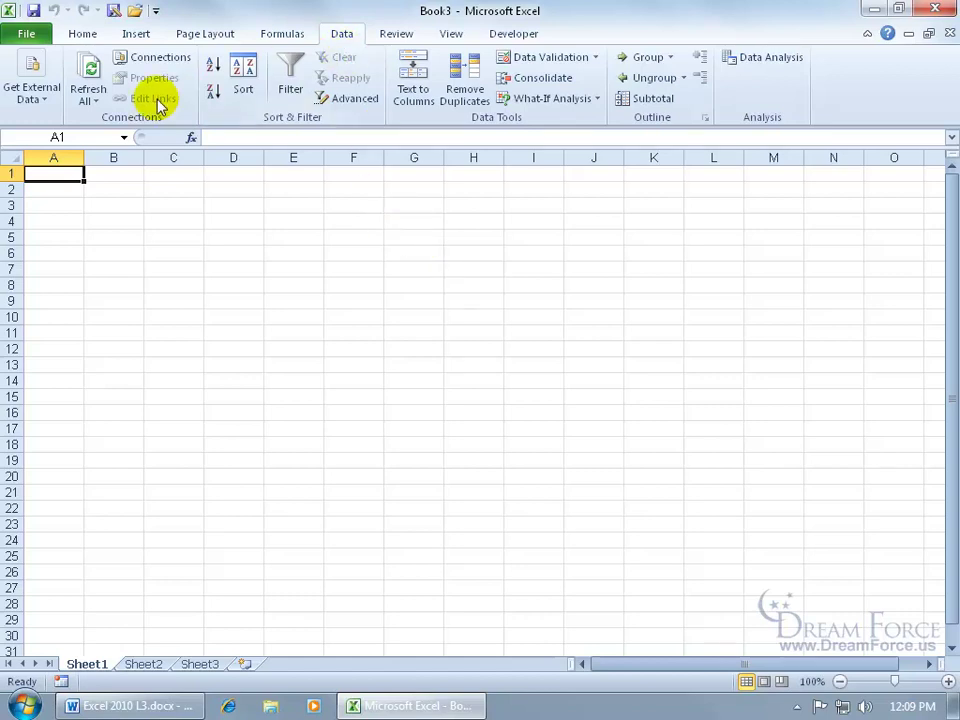
{"action": "left_click", "coordinate": [30, 80]}
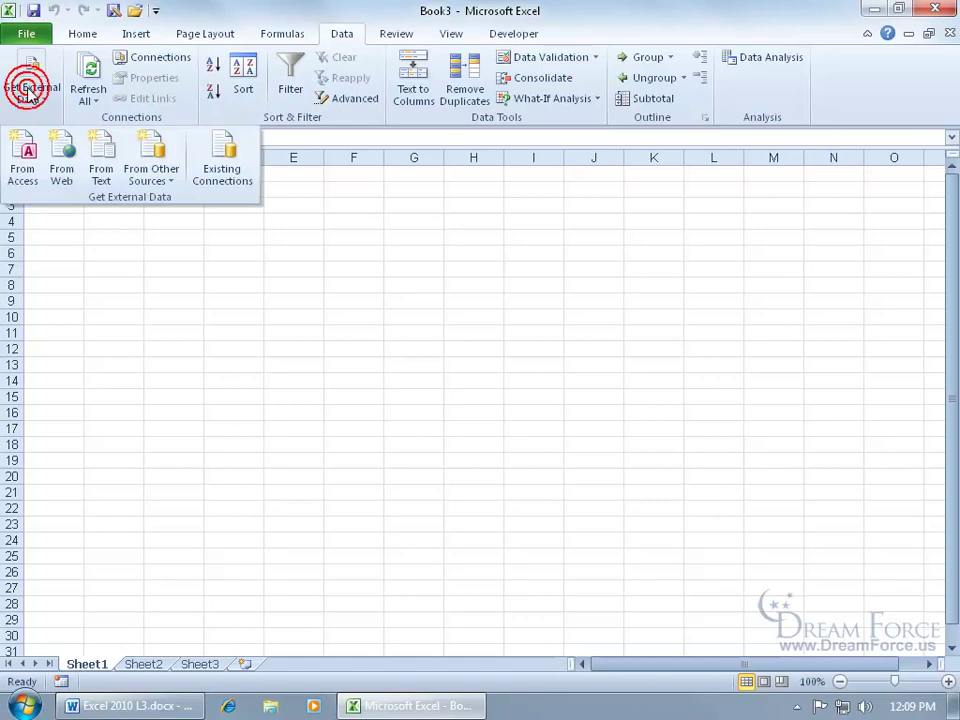
{"action": "left_click", "coordinate": [63, 160]}
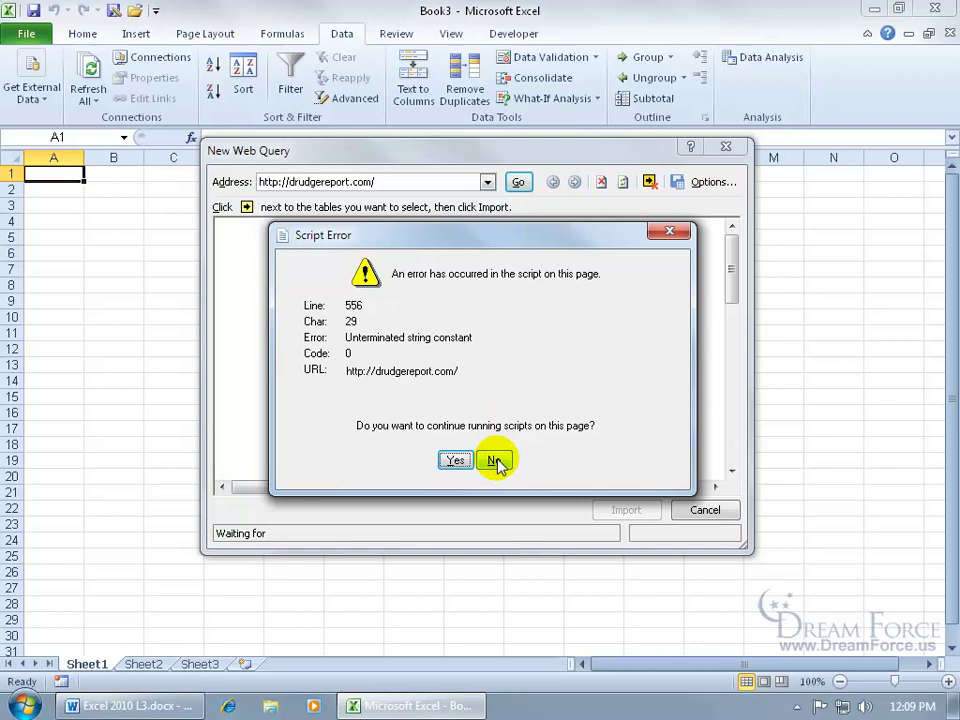
{"action": "left_click", "coordinate": [457, 461]}
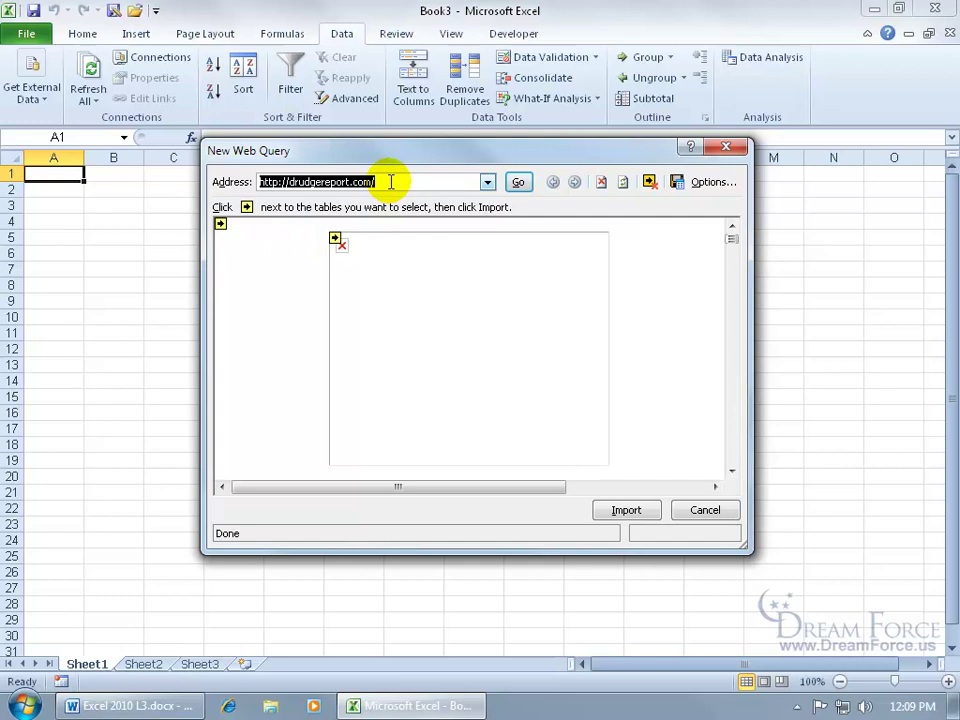
{"action": "type", "text": "ww"}
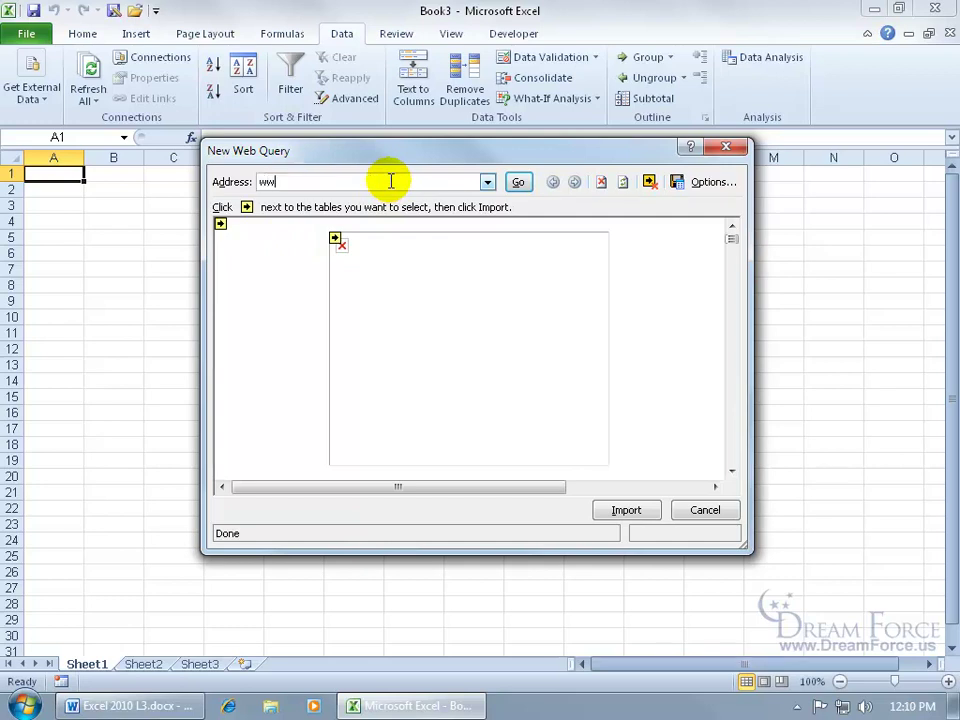
{"action": "type", "text": "w.msn.com"}
{"action": "key", "text": "Return"}
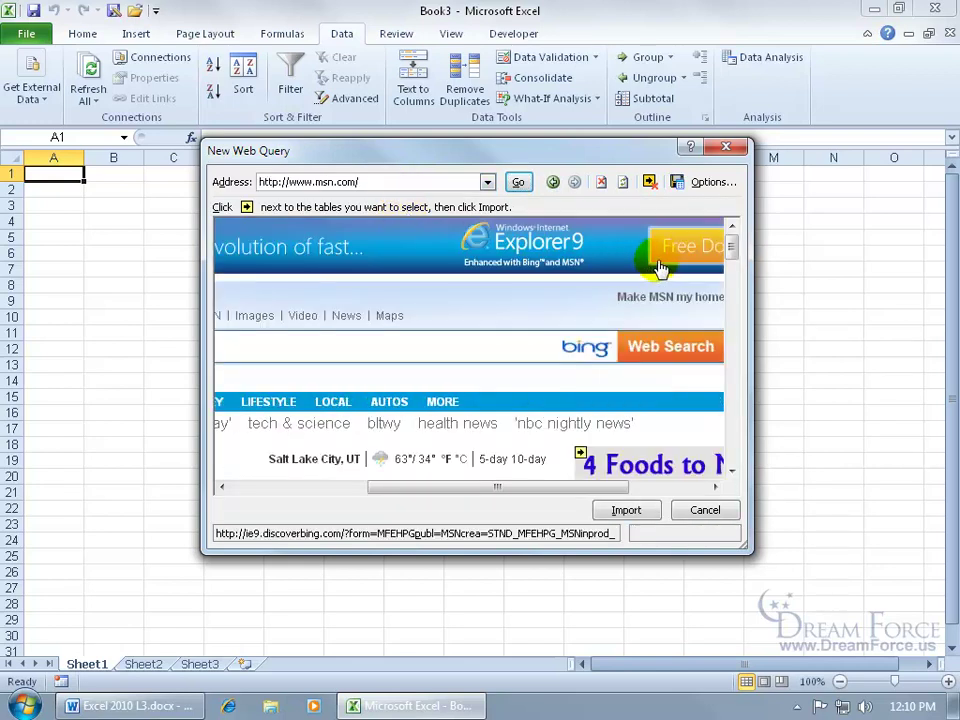
Step: Select the DOW, NASDAQ and S&P table on the MSN page and import it into the existing worksheet at cell A1
{"action": "scroll", "coordinate": [729, 285], "scroll_direction": "down", "scroll_amount": 2}
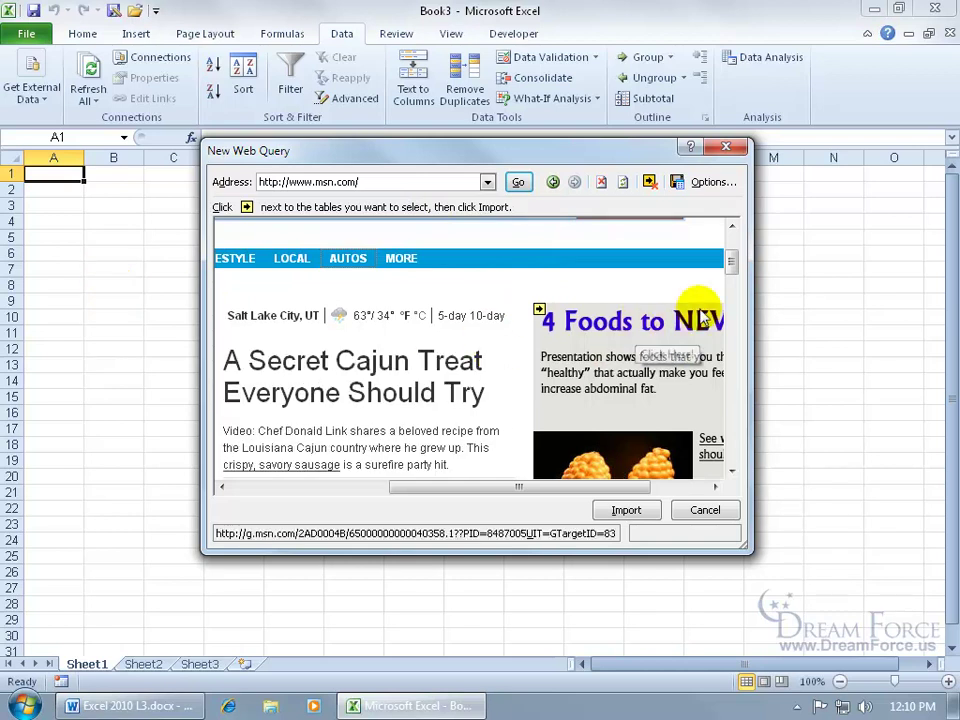
{"action": "left_click_drag", "start_coordinate": [733, 265], "coordinate": [731, 281]}
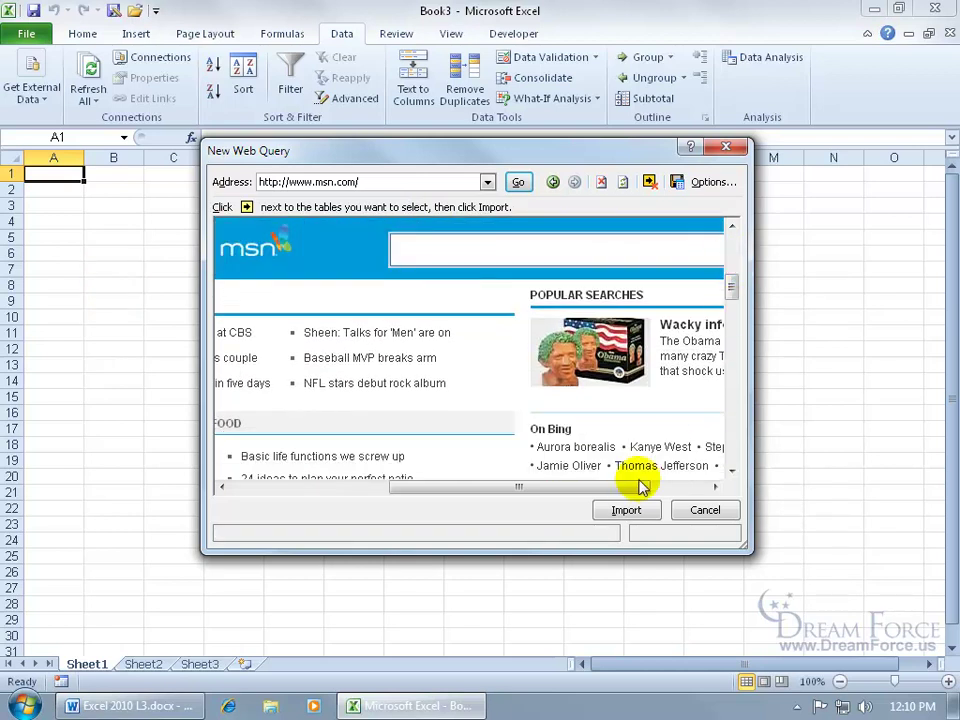
{"action": "left_click_drag", "start_coordinate": [638, 484], "coordinate": [574, 489]}
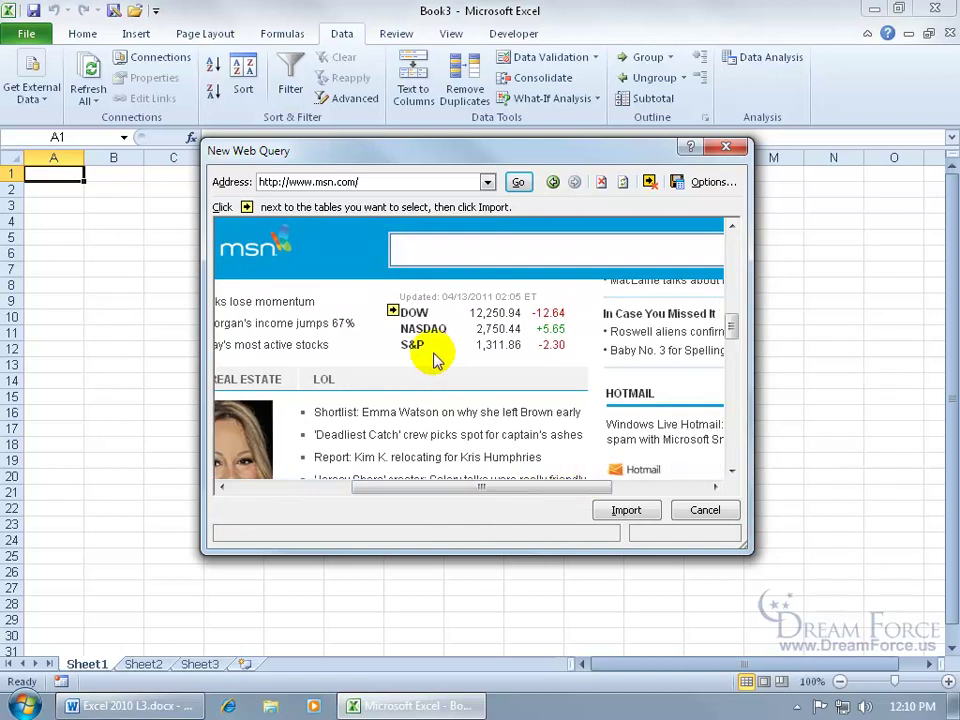
{"action": "left_click", "coordinate": [393, 312]}
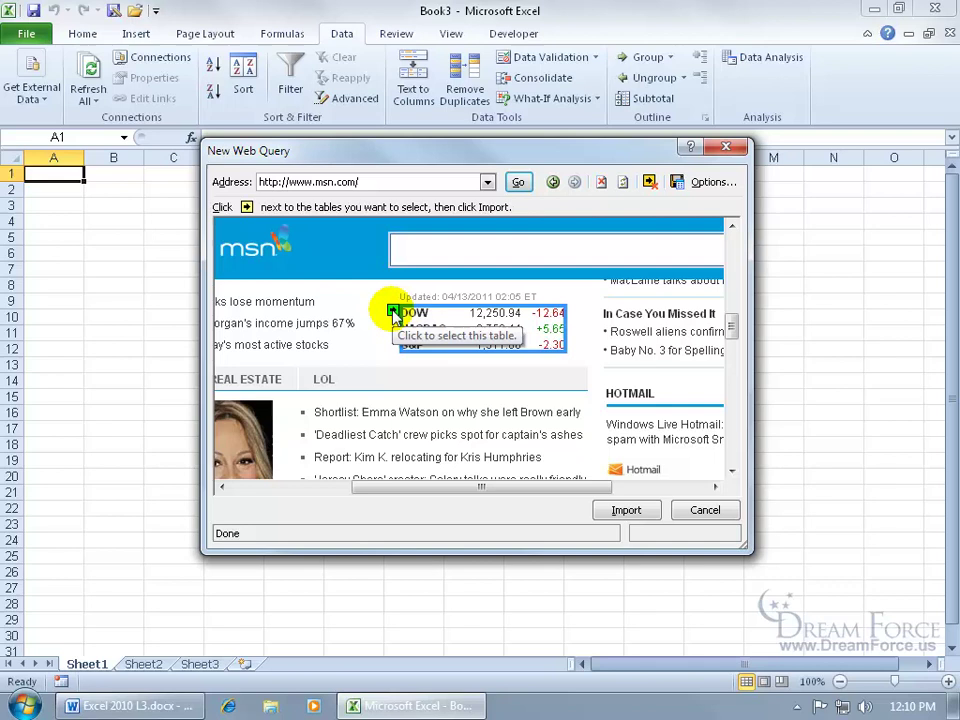
{"action": "left_click", "coordinate": [394, 313]}
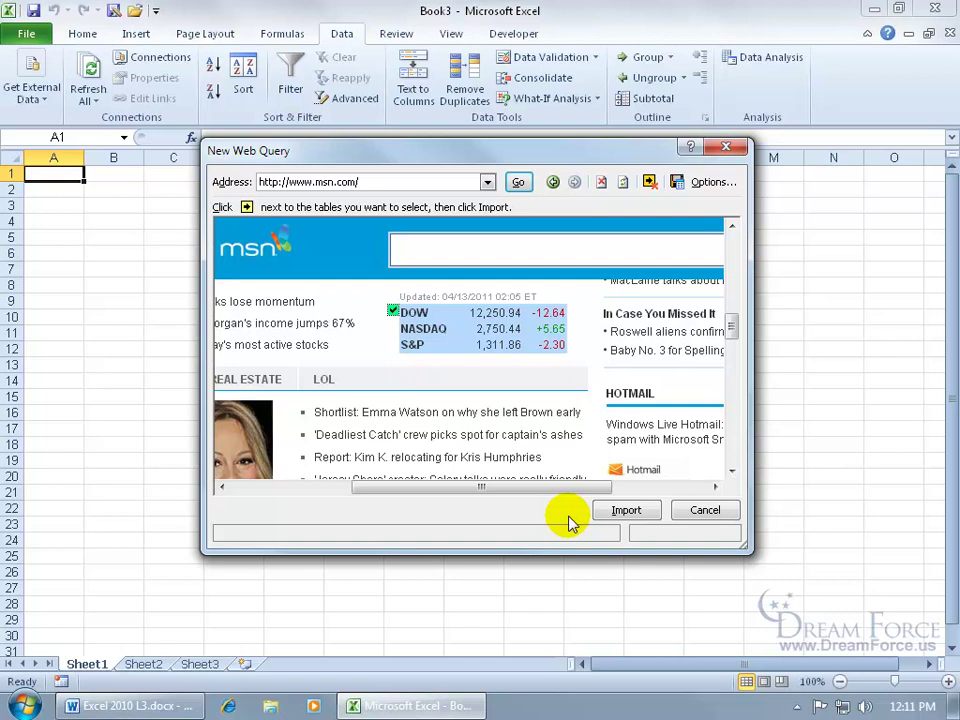
{"action": "left_click", "coordinate": [626, 512]}
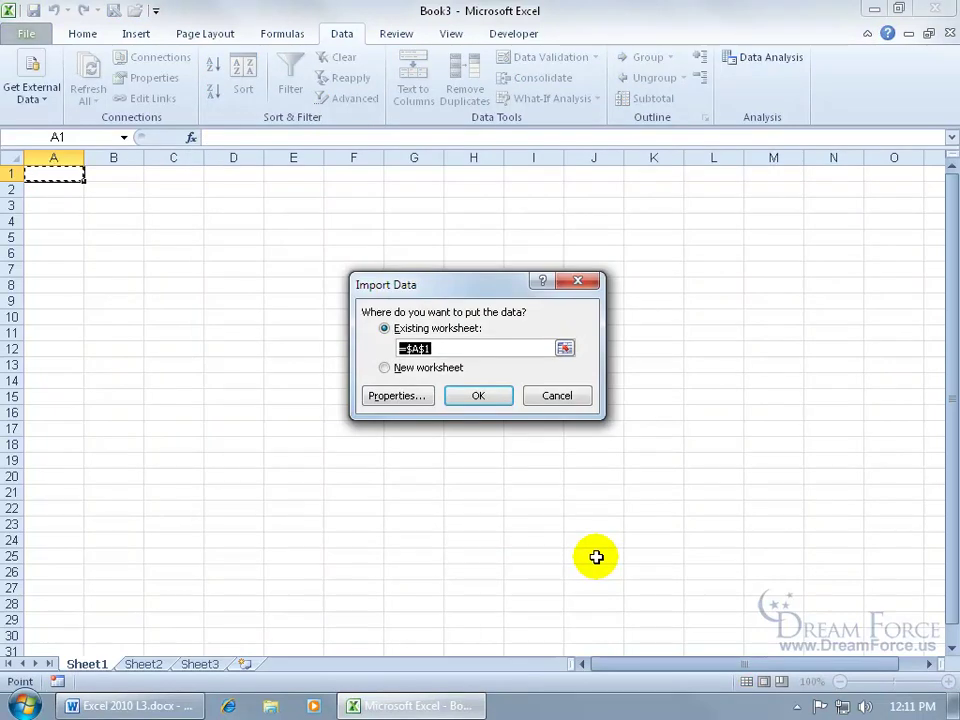
{"action": "left_click", "coordinate": [488, 400]}
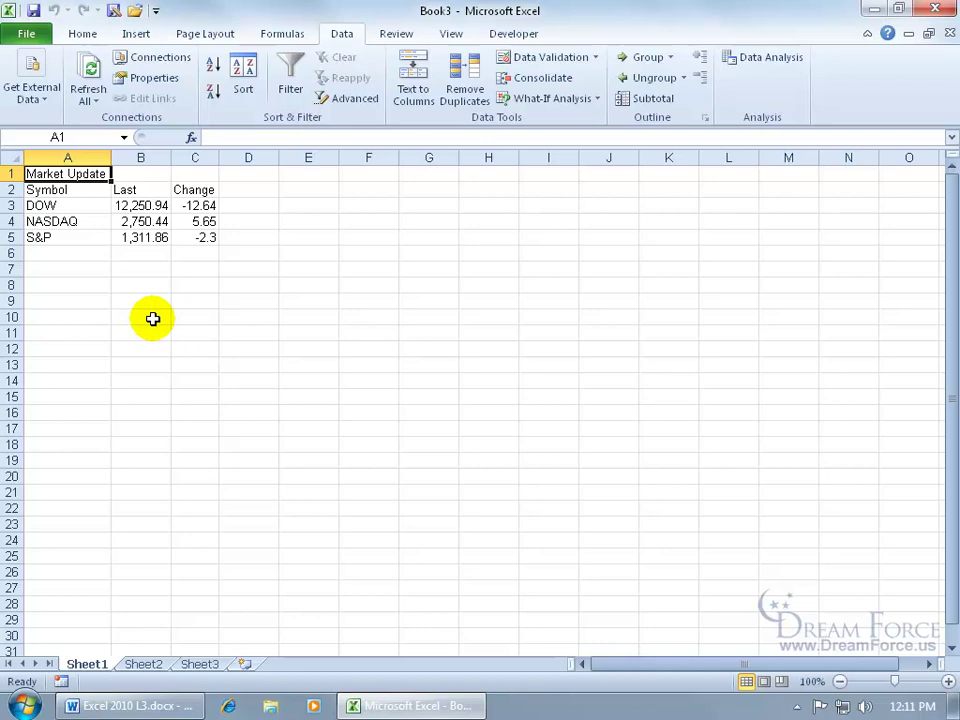
Step: Refresh the imported market table from its NASDAQ cells and through Refresh All
{"action": "right_click", "coordinate": [84, 217]}
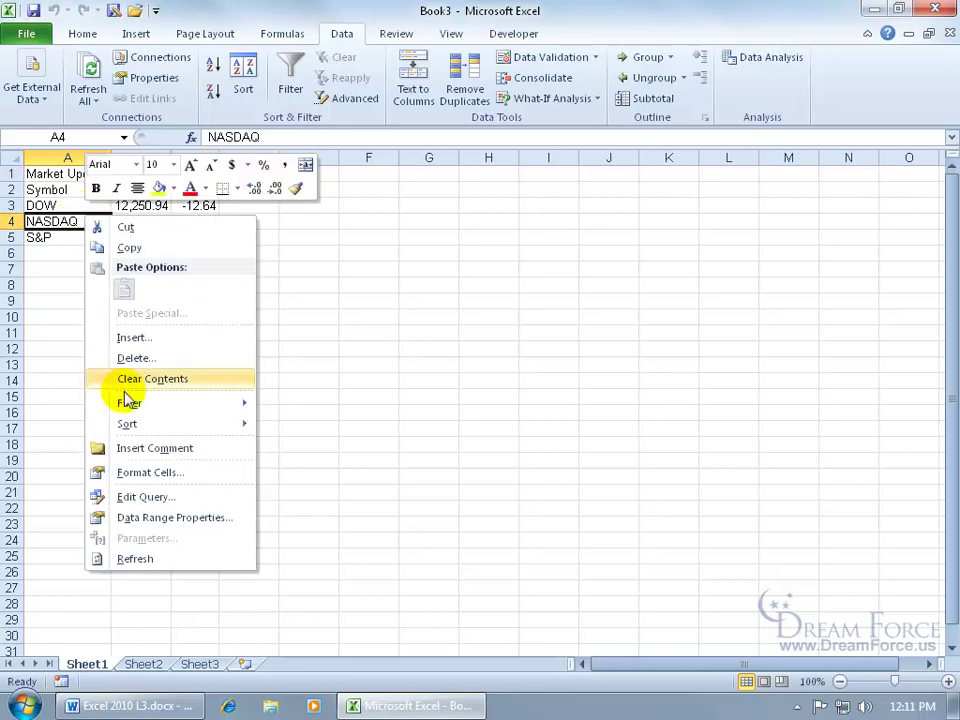
{"action": "left_click", "coordinate": [134, 557]}
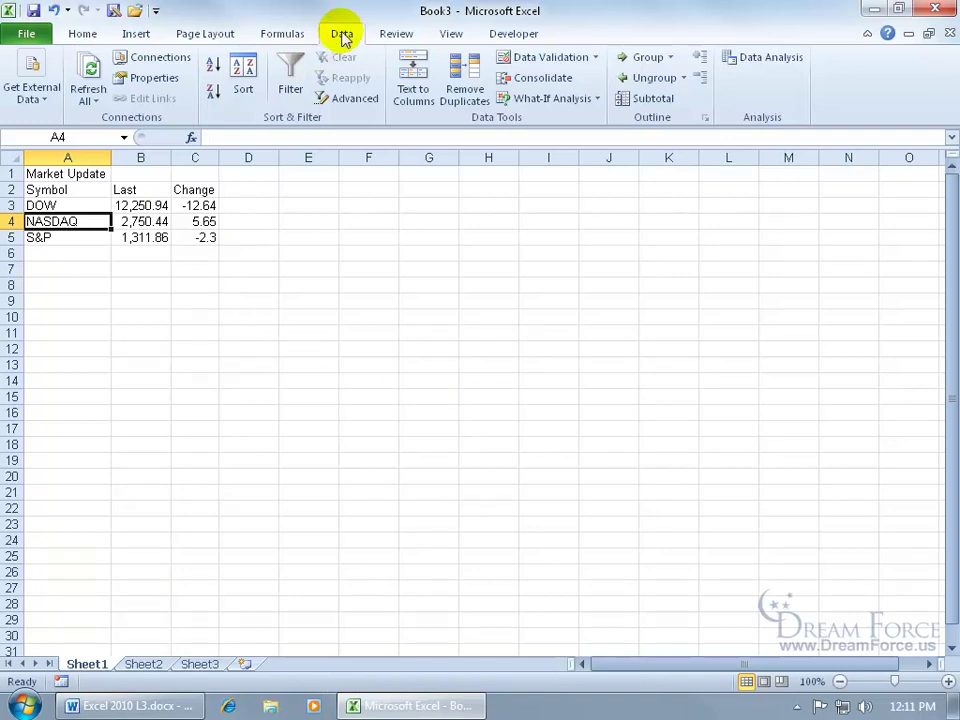
{"action": "left_click", "coordinate": [90, 88]}
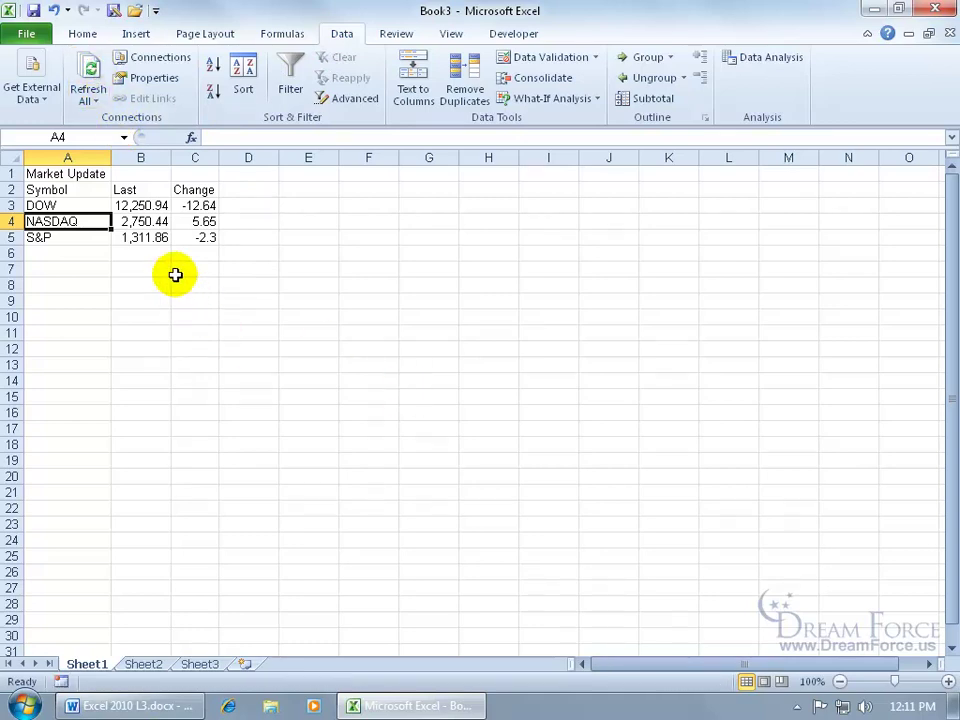
{"action": "right_click", "coordinate": [133, 222]}
{"action": "left_click", "coordinate": [185, 569]}
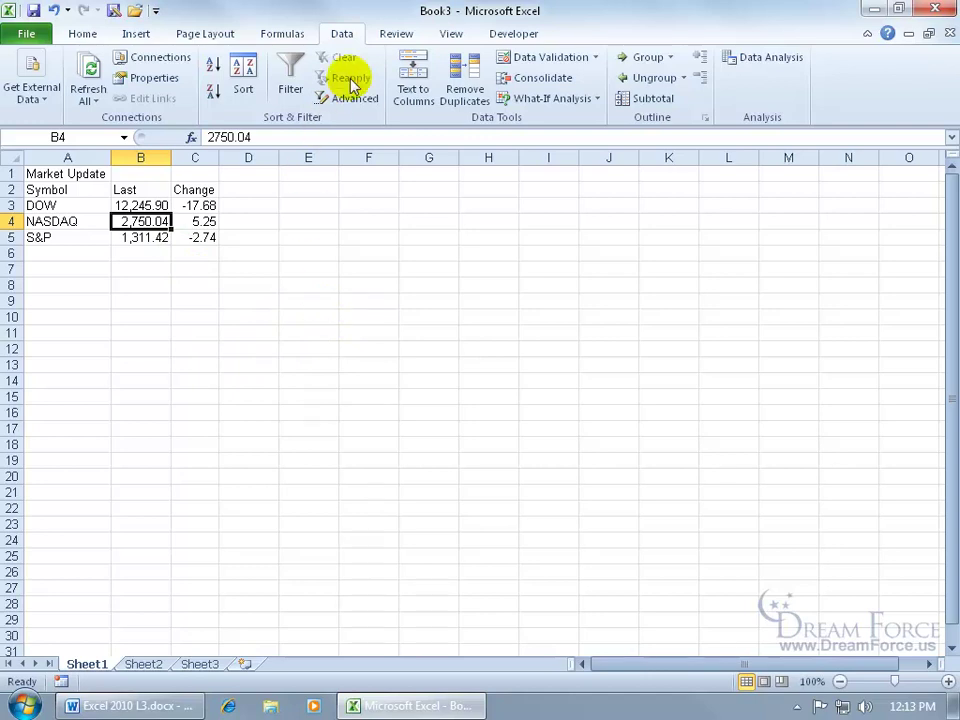
Step: Remove the workbook's data connection, confirm the removal, and check the refresh option for the NASDAQ value in cell B4
{"action": "left_click", "coordinate": [157, 58]}
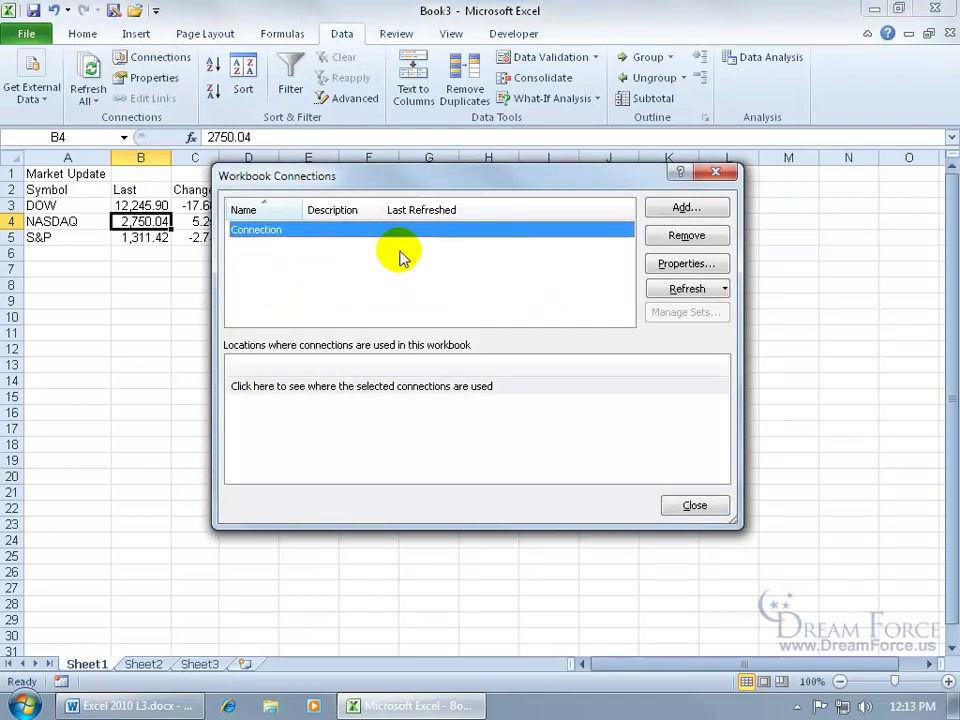
{"action": "left_click", "coordinate": [681, 236]}
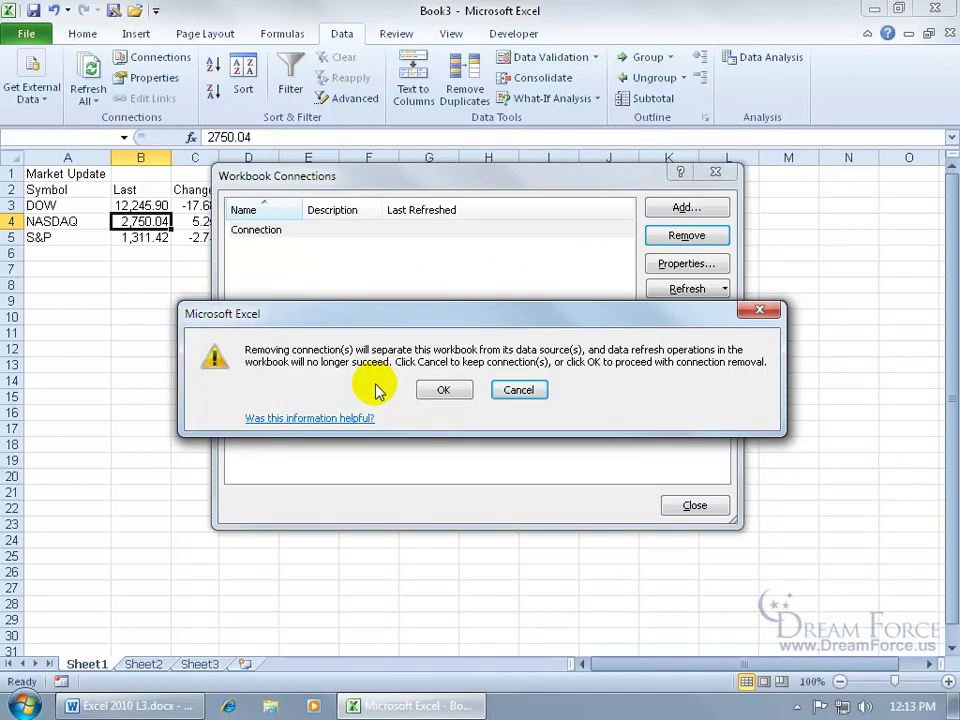
{"action": "left_click", "coordinate": [440, 390]}
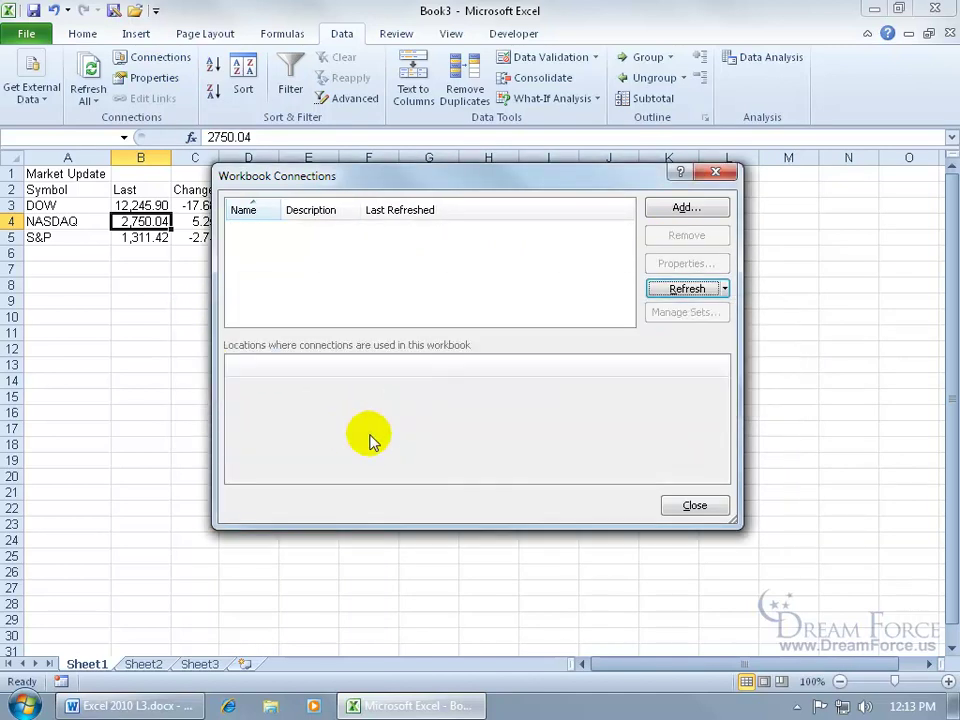
{"action": "left_click", "coordinate": [695, 505]}
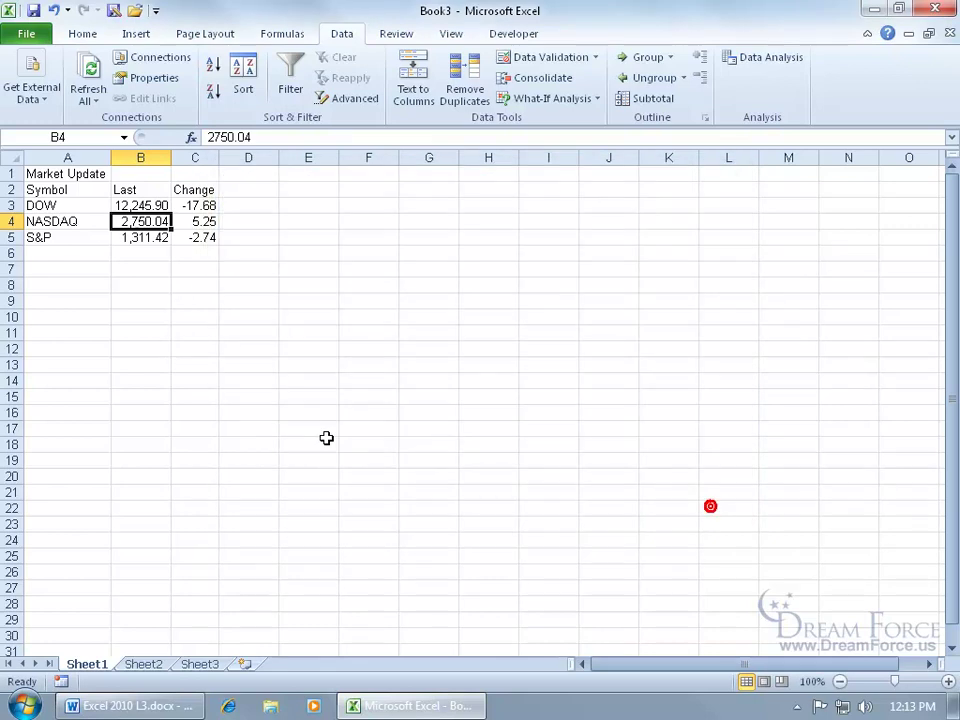
{"action": "right_click", "coordinate": [132, 220]}
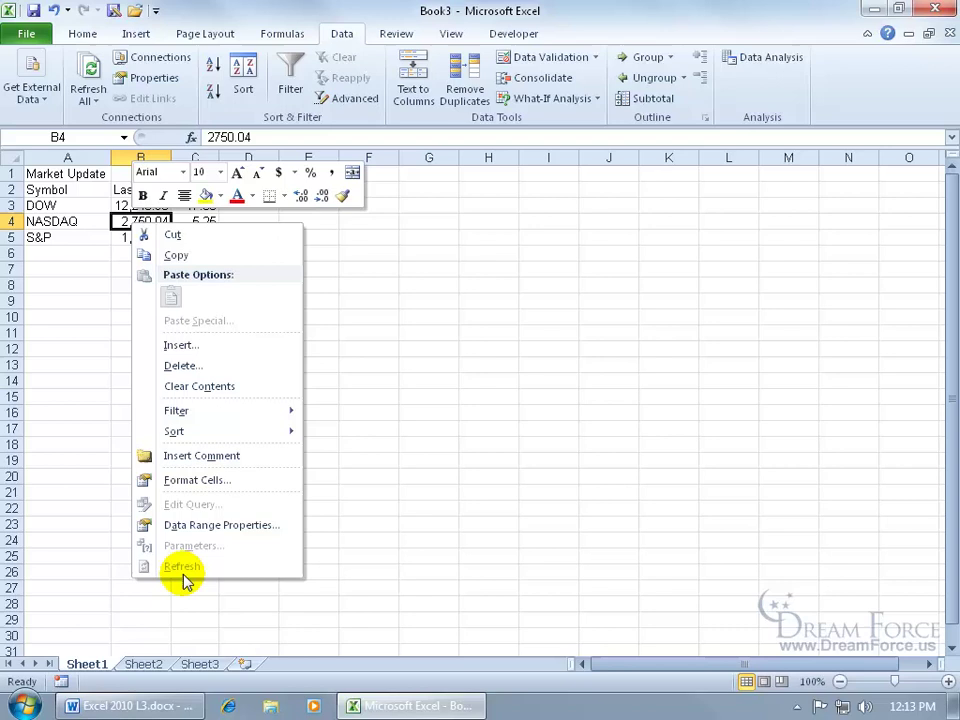
{"action": "left_click", "coordinate": [122, 216]}
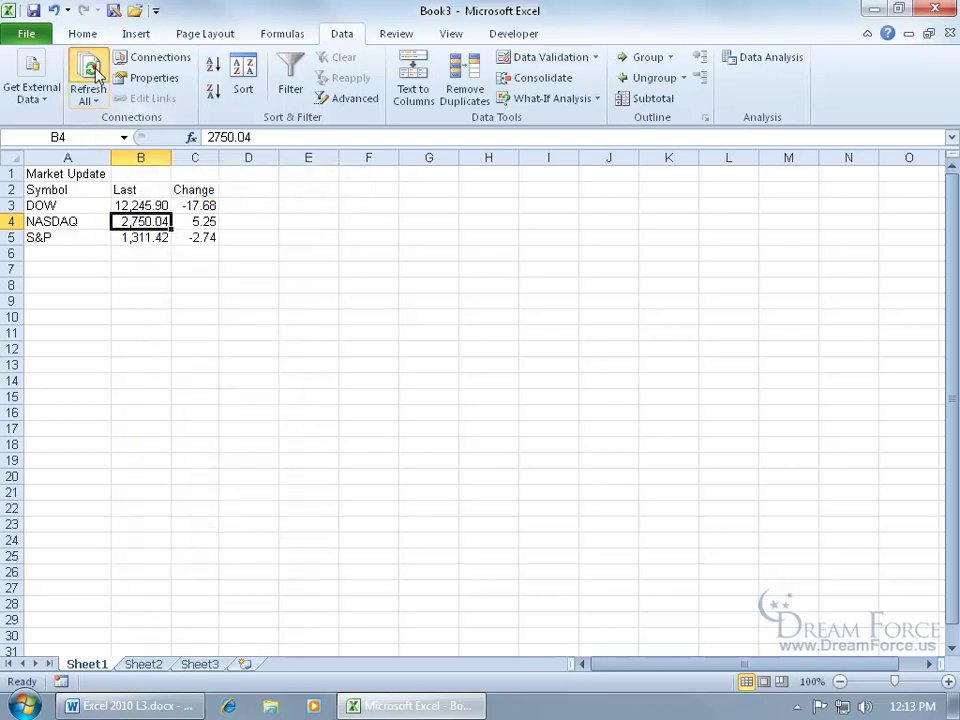